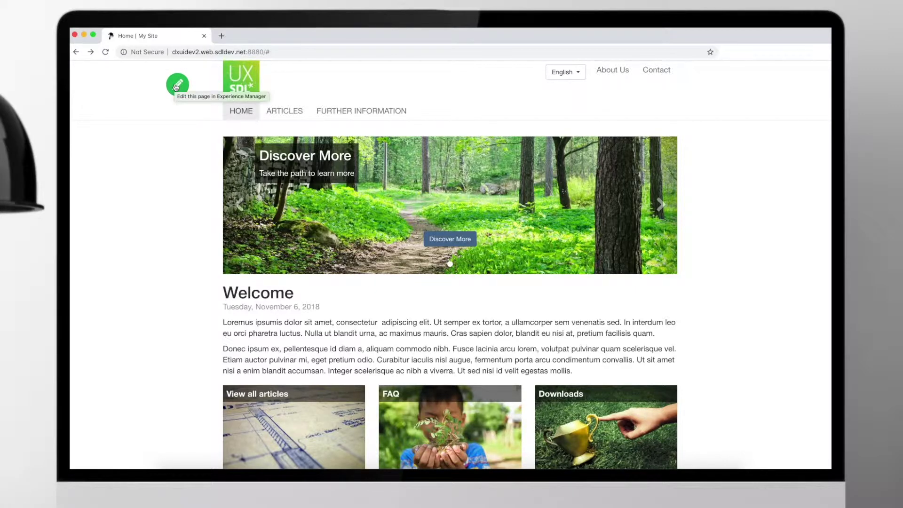
Open the home page in Experience Manager and select the Homepage Welcome component, followed by the page's Header region.
click(177, 85)
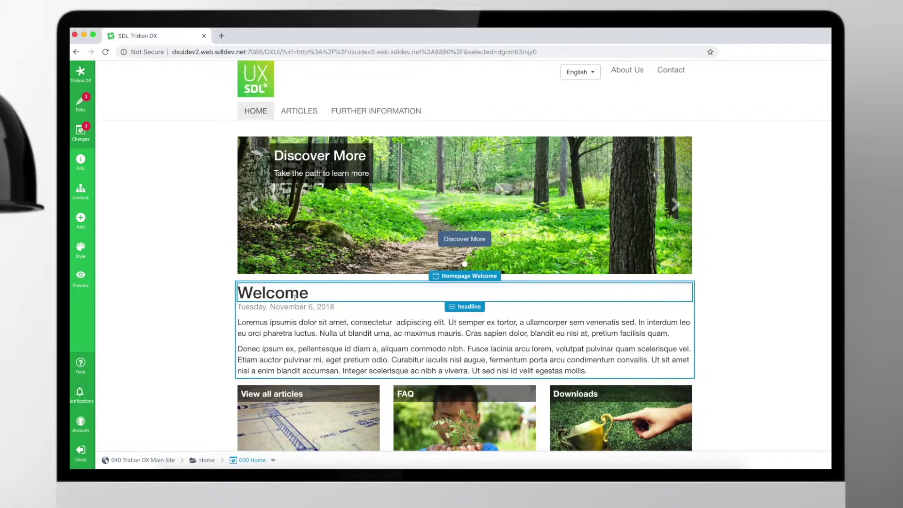
click(351, 316)
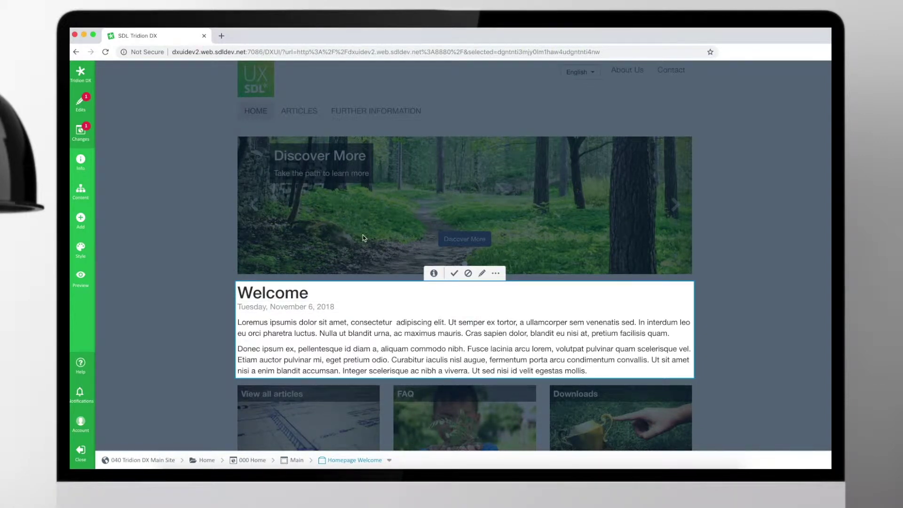
click(274, 459)
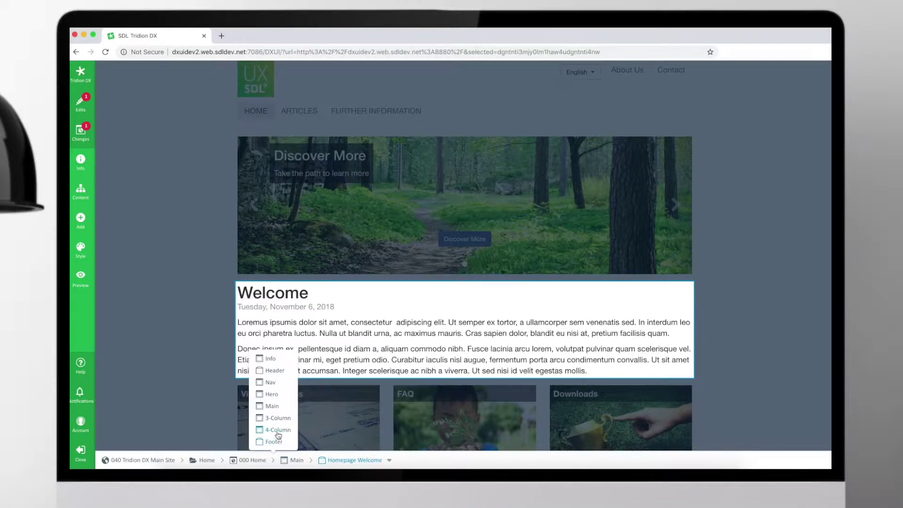
click(273, 372)
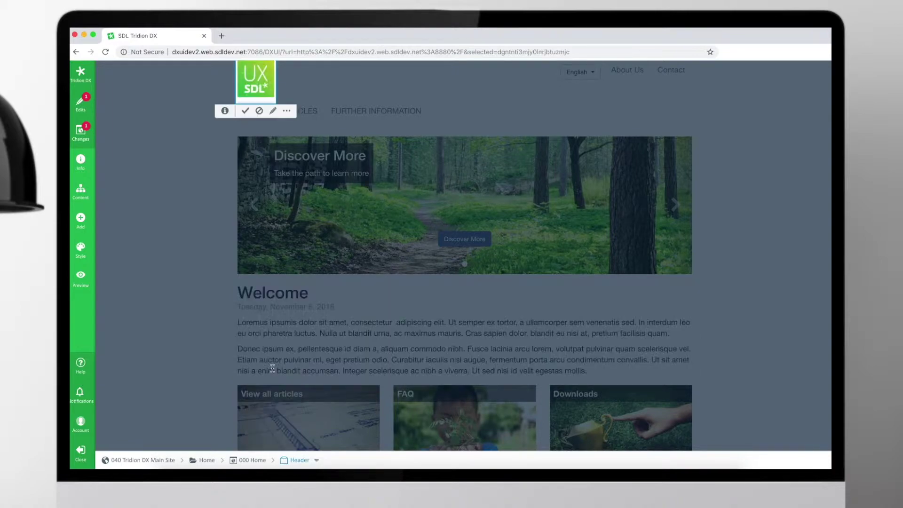
Select the homepage banner and examine where it is used and which items it uses.
click(253, 262)
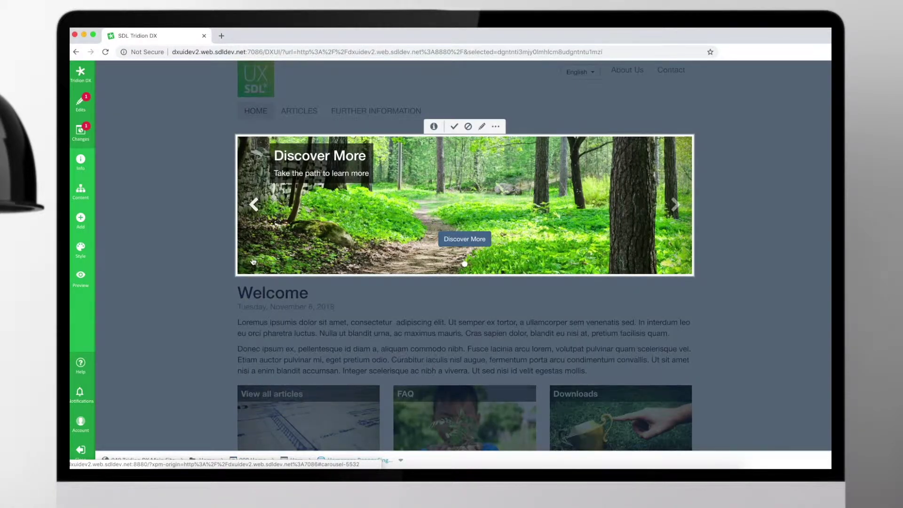
click(88, 165)
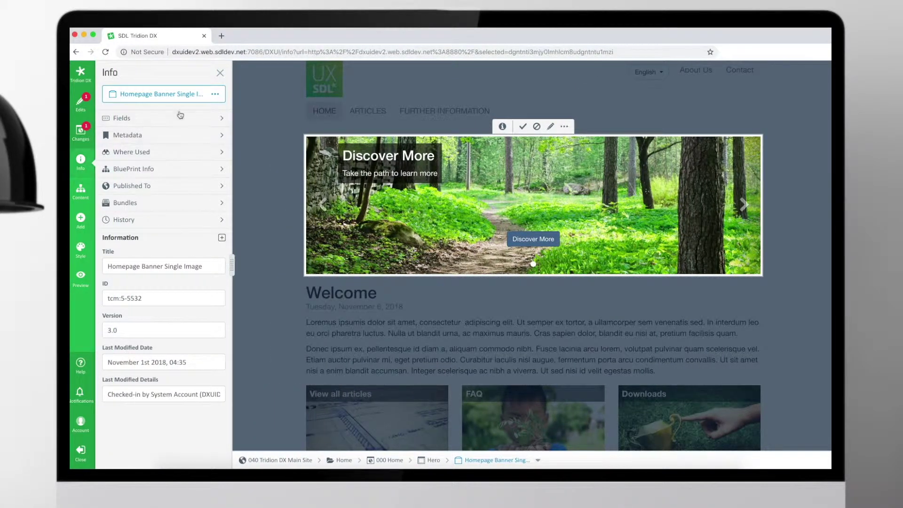
click(206, 152)
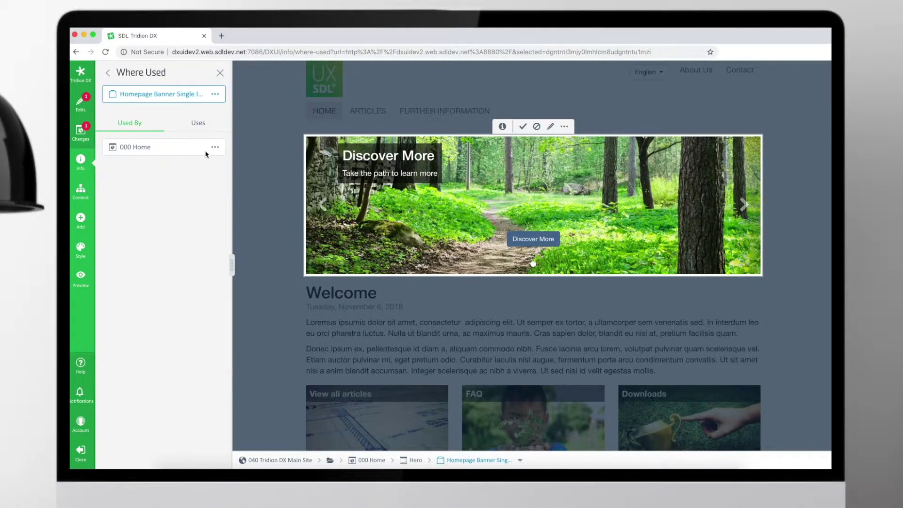
click(198, 123)
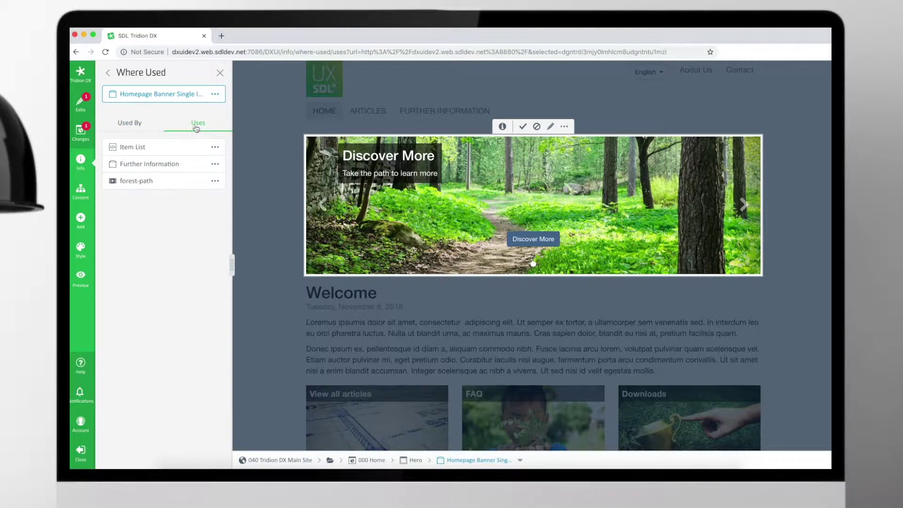
click(108, 74)
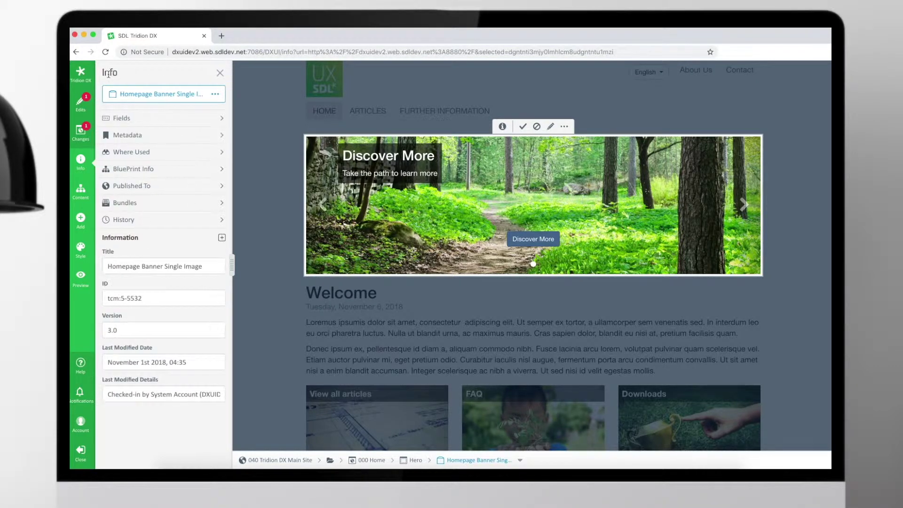
Compare the publishing information of the homepage banner with that of the 000 Home page.
click(192, 185)
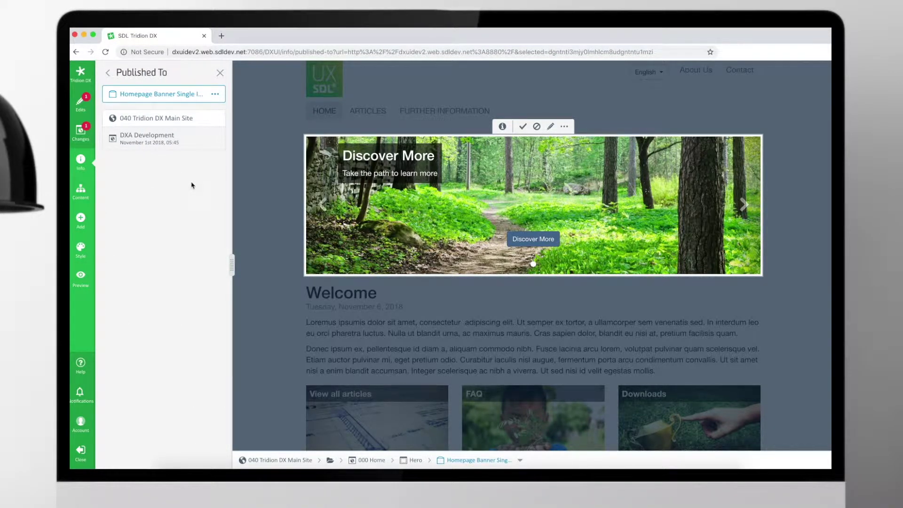
click(249, 193)
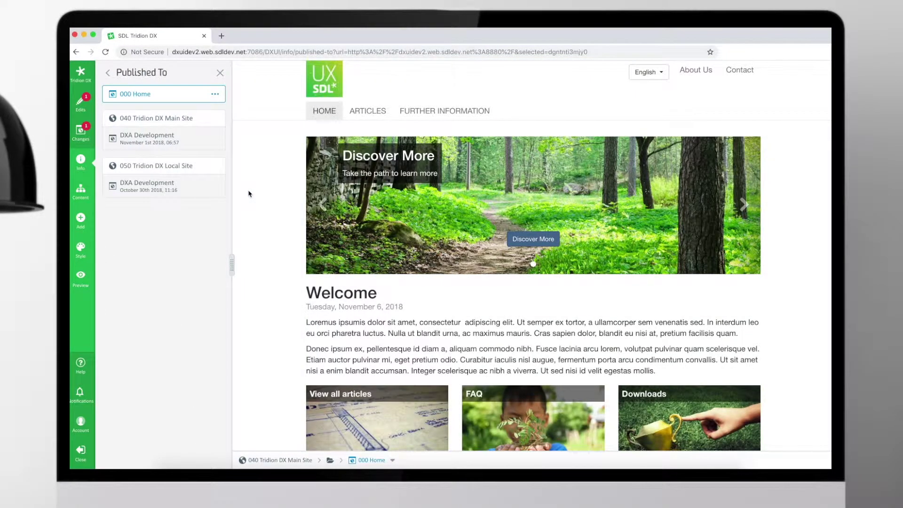
click(309, 215)
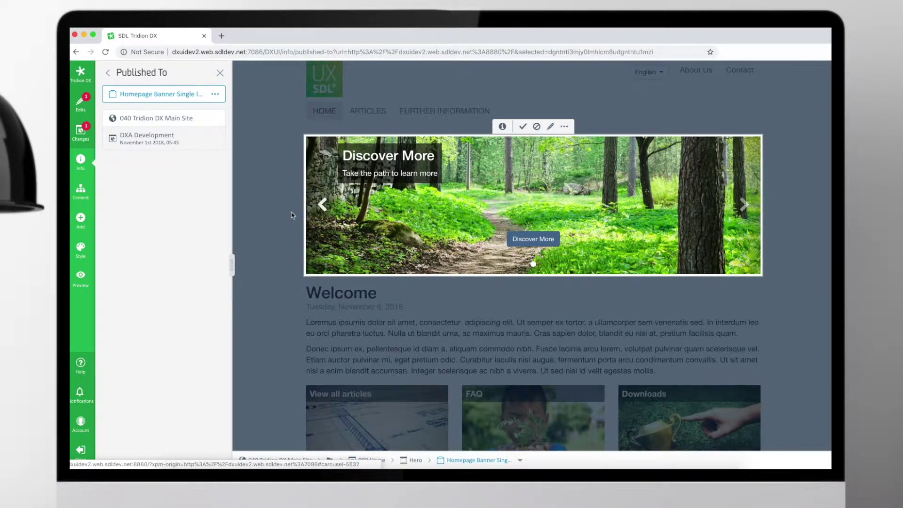
click(275, 213)
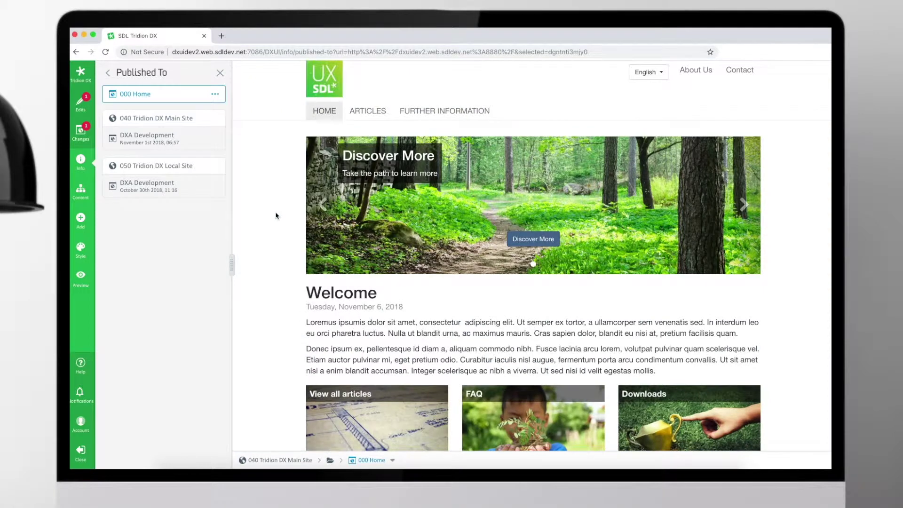
click(317, 223)
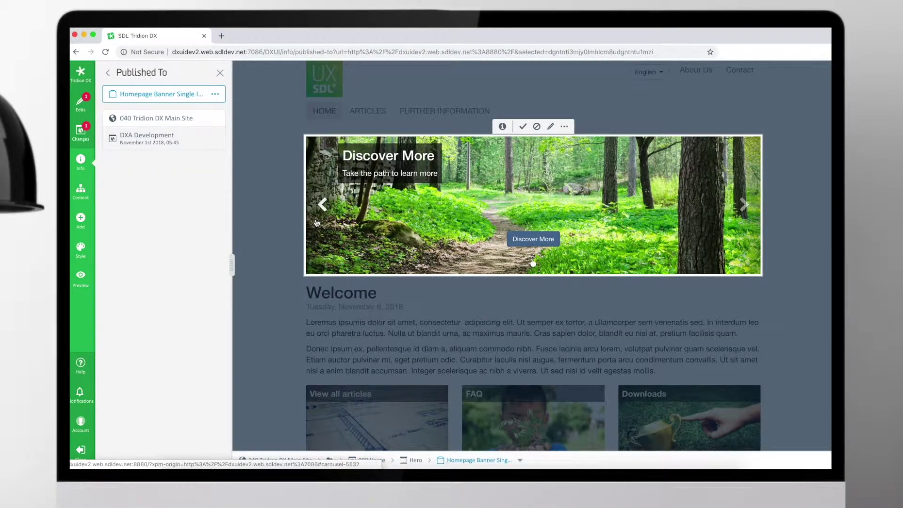
click(107, 72)
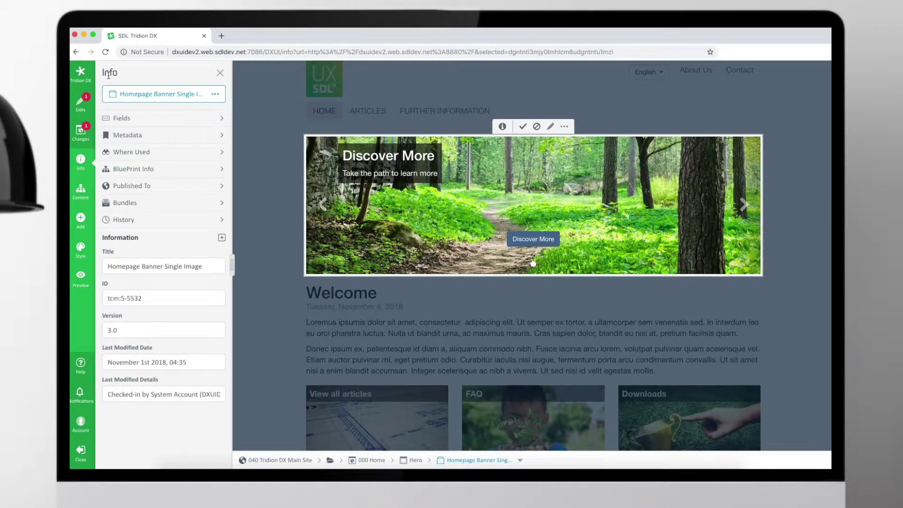
Compare version 3.0 of the homepage banner with version 2.0 in its history.
click(188, 220)
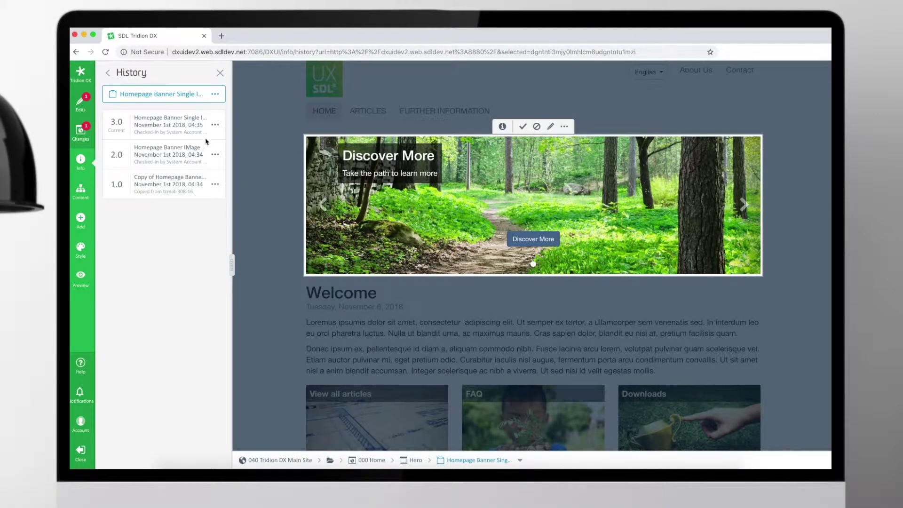
click(215, 126)
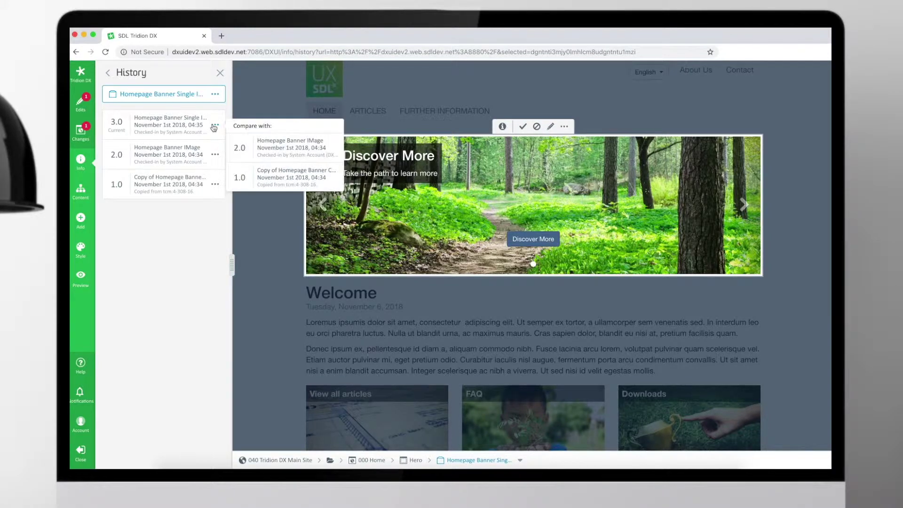
click(259, 148)
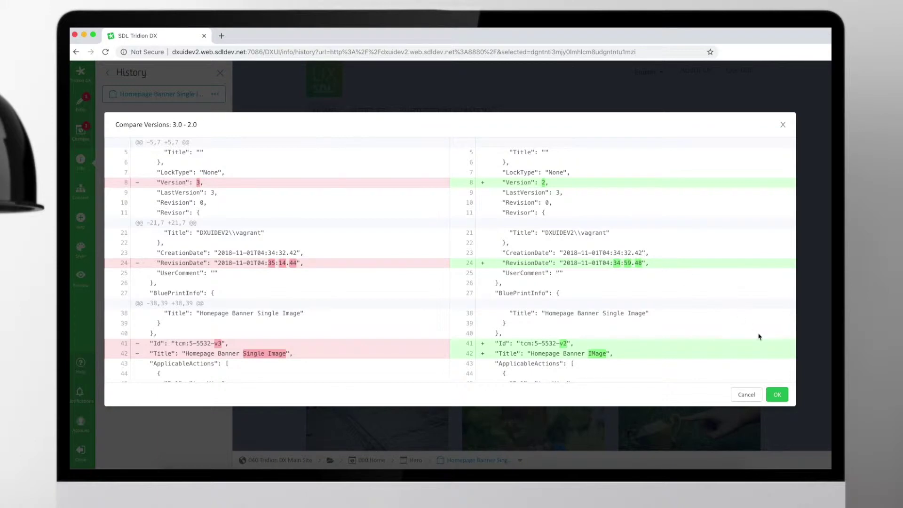
click(777, 395)
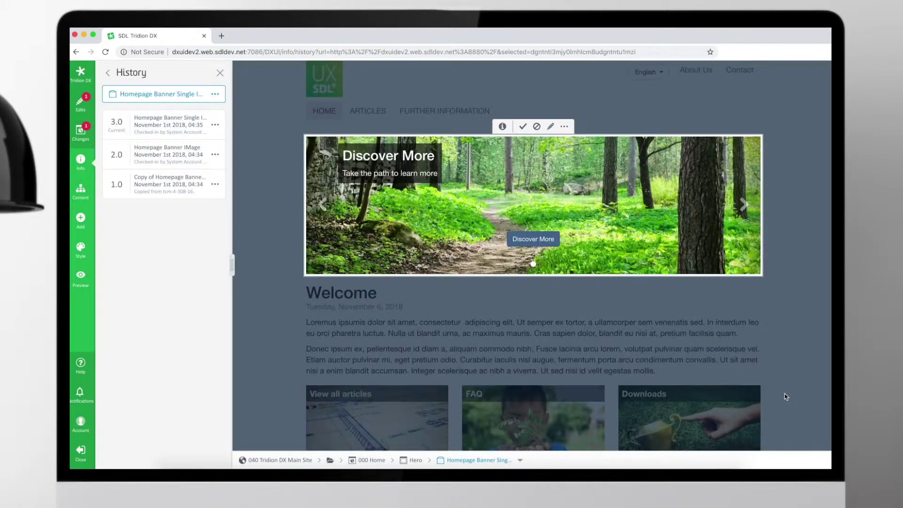
click(108, 73)
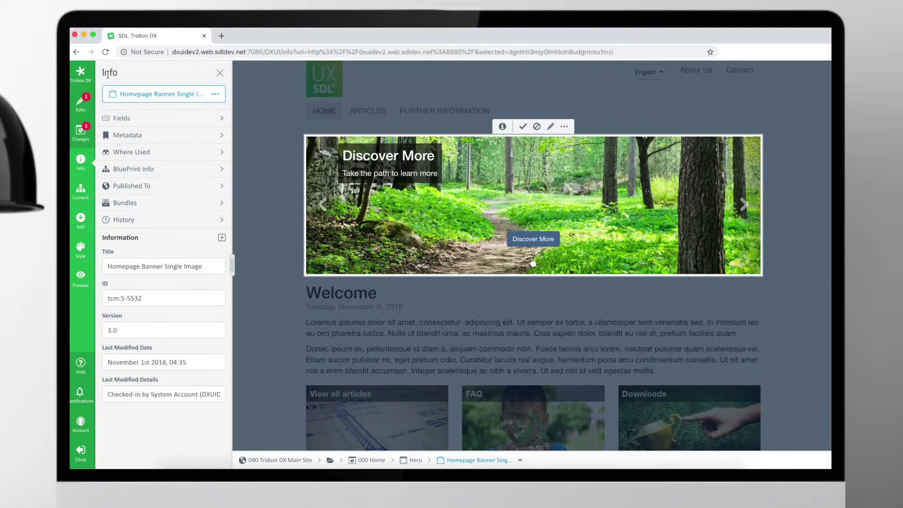
Copy the address of the banner's information view and open it in a new browser tab.
drag(104, 73, 228, 403)
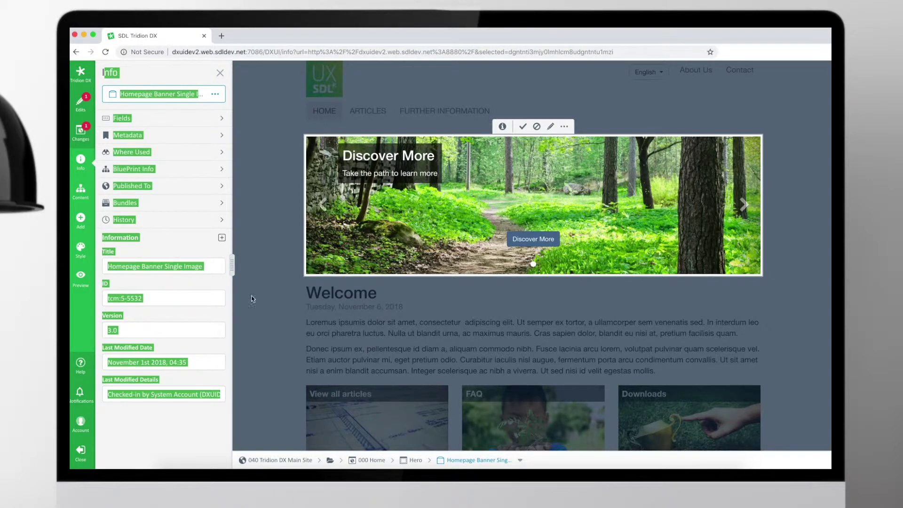
click(265, 50)
key(super+c)
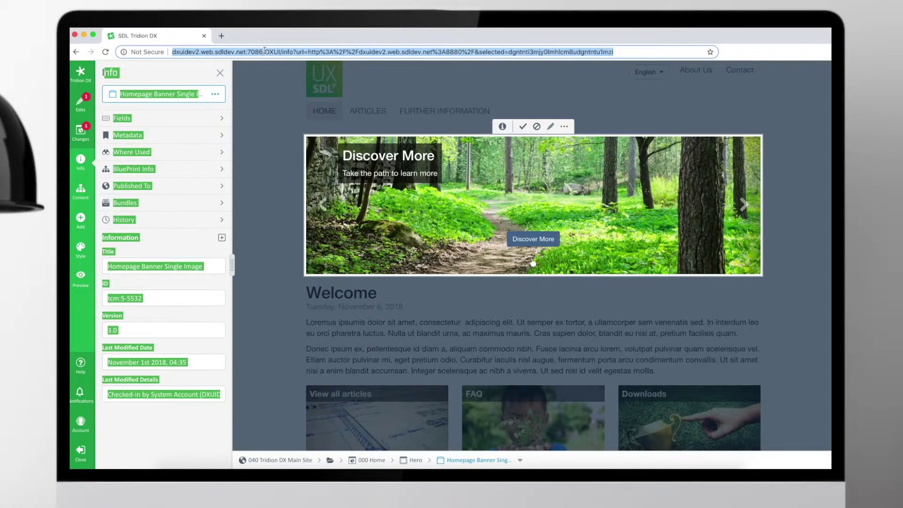
click(221, 35)
key(super+v)
key(Return)
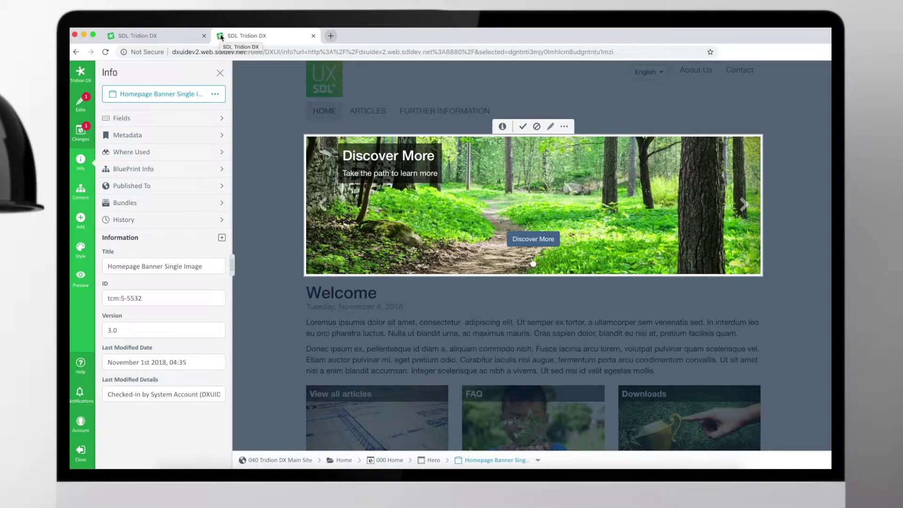
Deselect the banner and preview the home page as Phone, Tablet Portrait, Tablet Landscape and Laptop, finishing on Tablet Landscape.
click(219, 73)
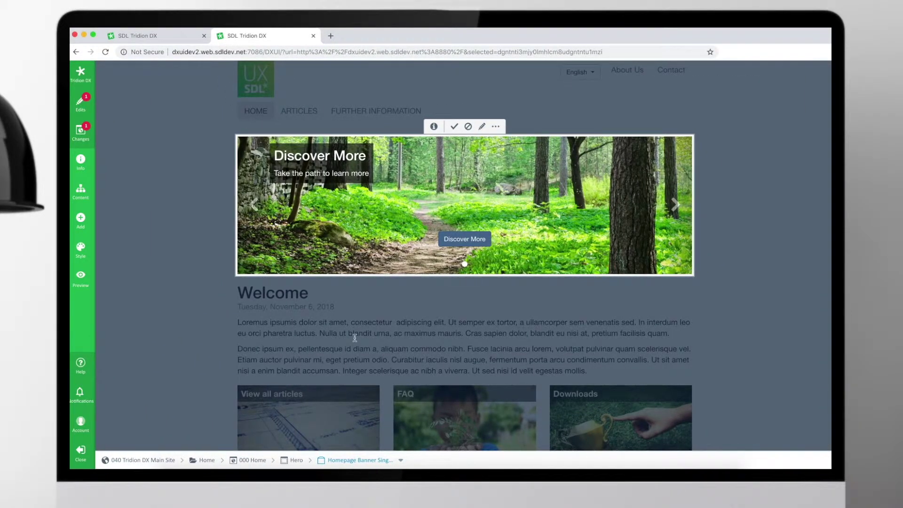
click(354, 338)
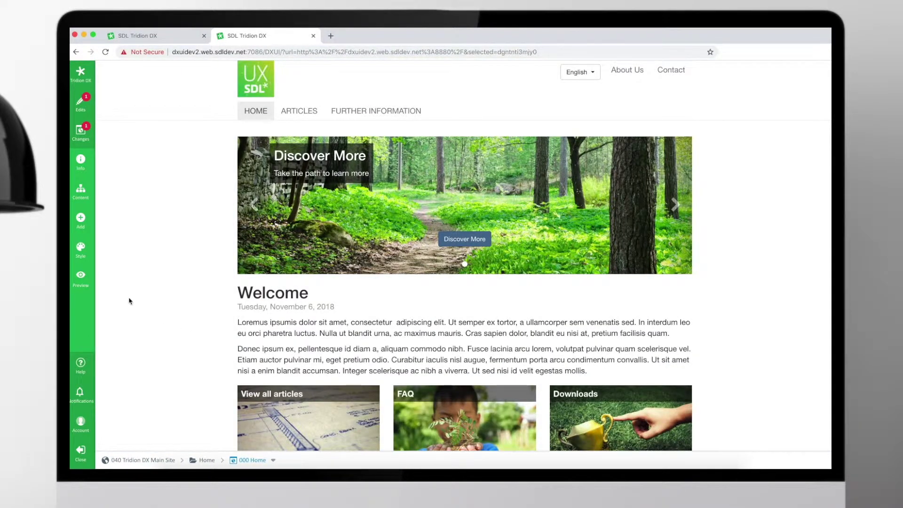
click(81, 277)
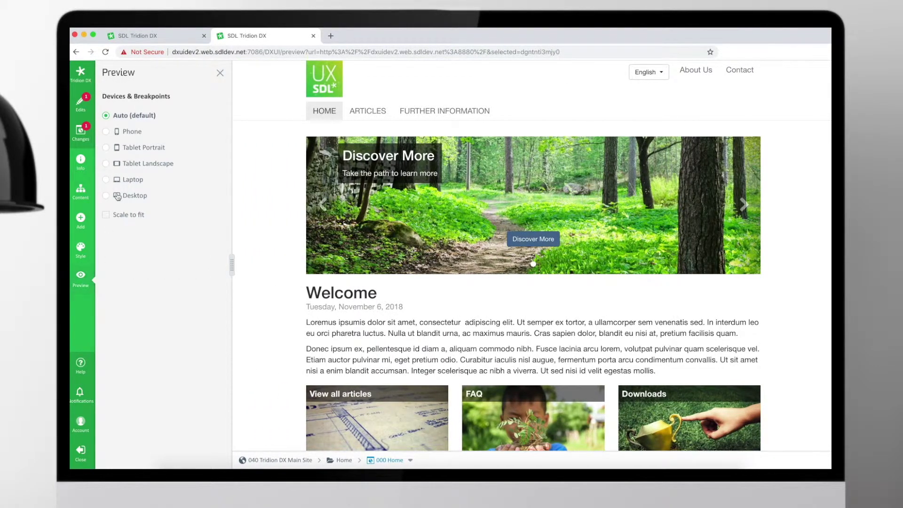
click(106, 133)
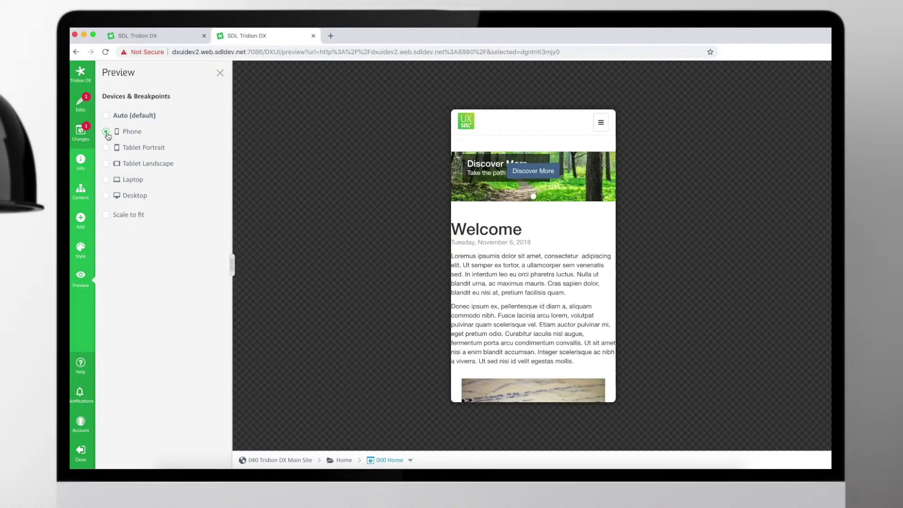
click(106, 148)
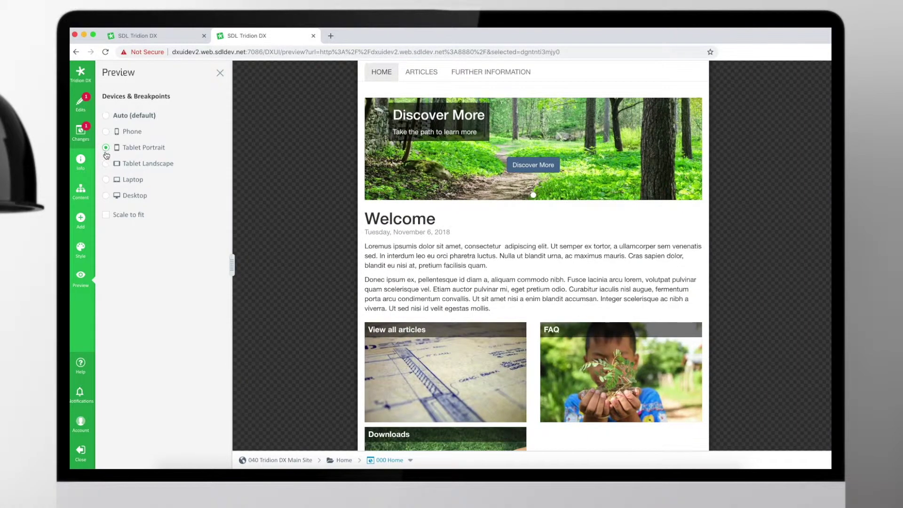
click(105, 164)
click(105, 180)
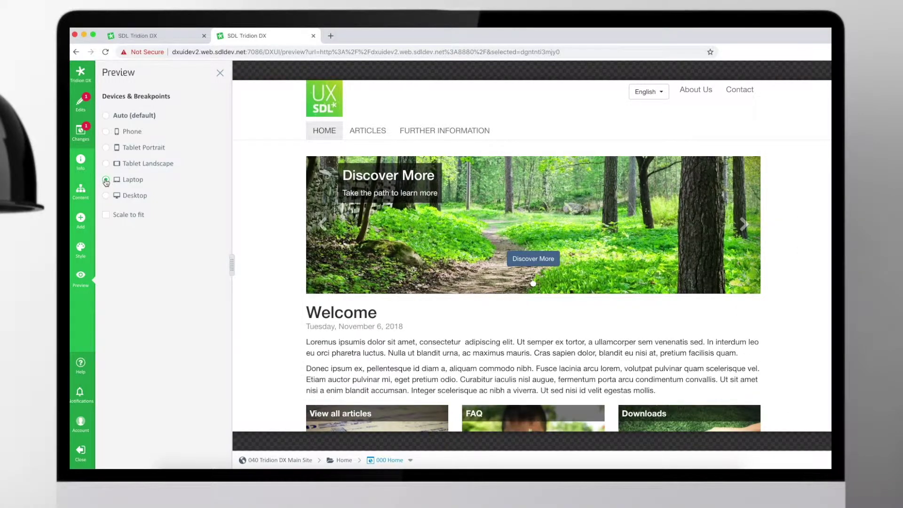
click(106, 164)
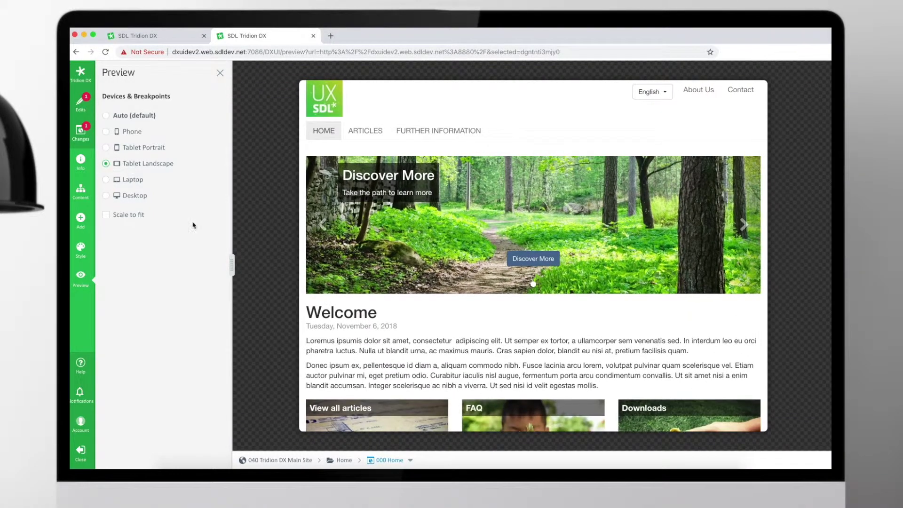
Replace the body text under the Welcome heading with "Go to SDL Community > SDL UX to learn more about our UX research program".
click(376, 346)
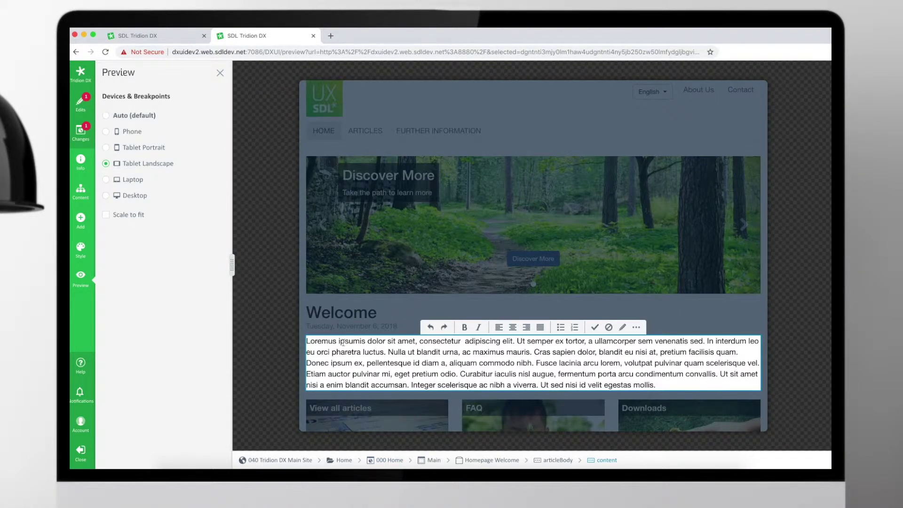
drag(307, 340, 738, 383)
key(BackSpace)
text(Go )
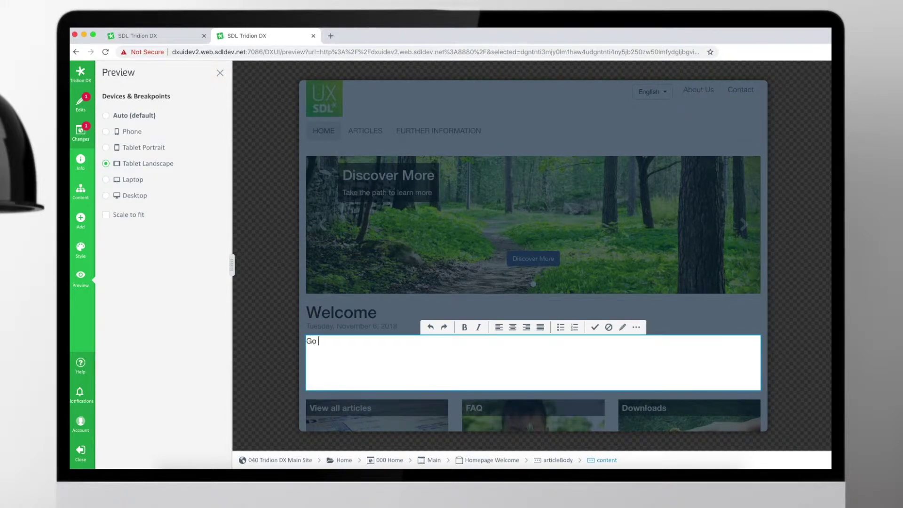
text(to SDL Community > SDL)
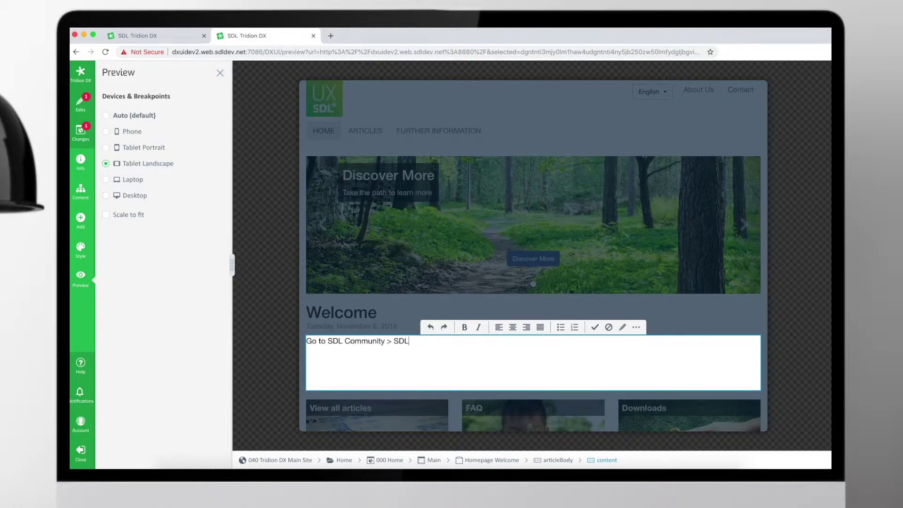
text( UX to learn more about our UX )
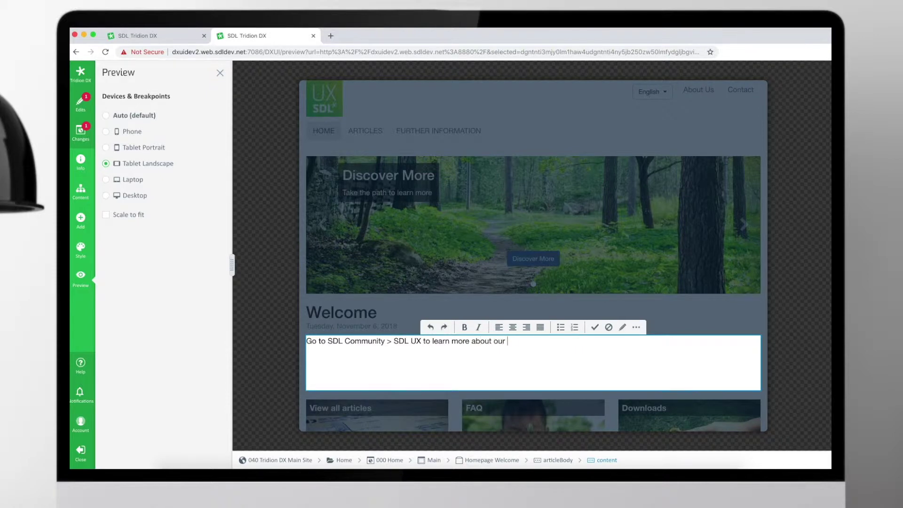
text(research program)
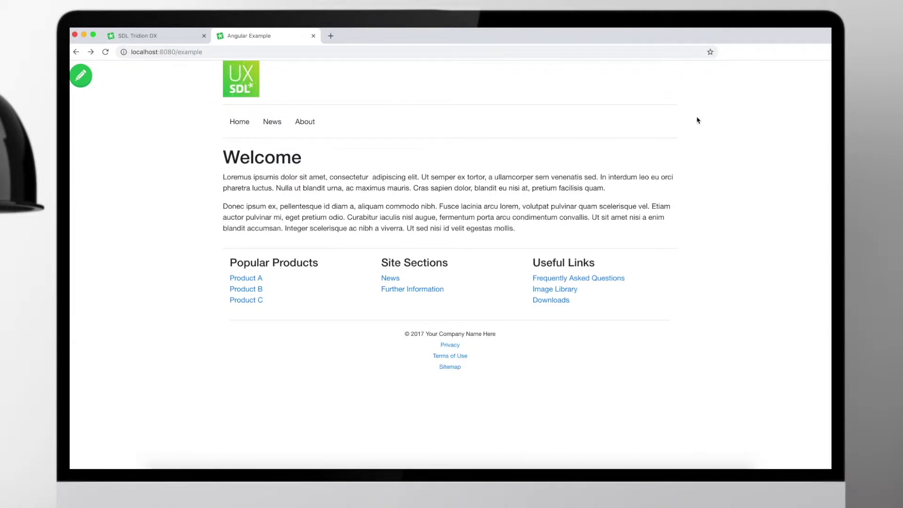
Inspect the Angular example page's component tree with Augury, pick the component containing the Welcome heading, and close the developer tools.
right_click(697, 120)
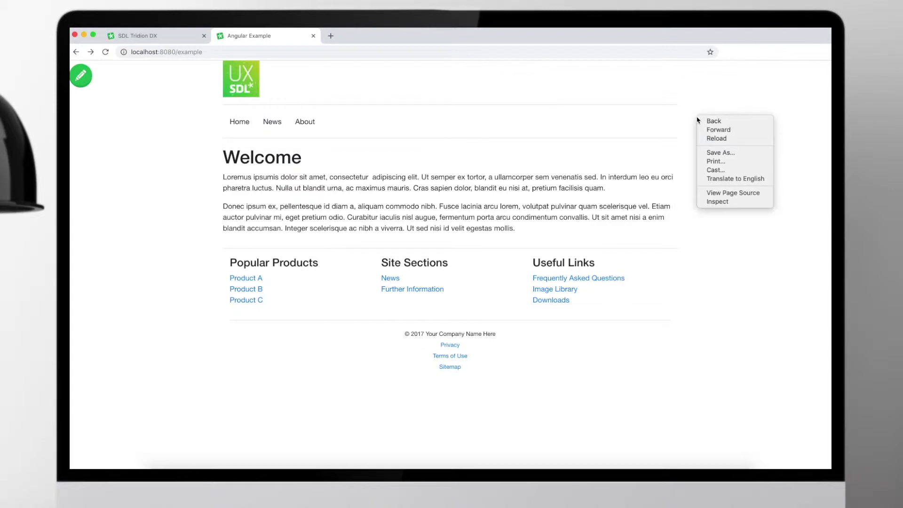
click(721, 204)
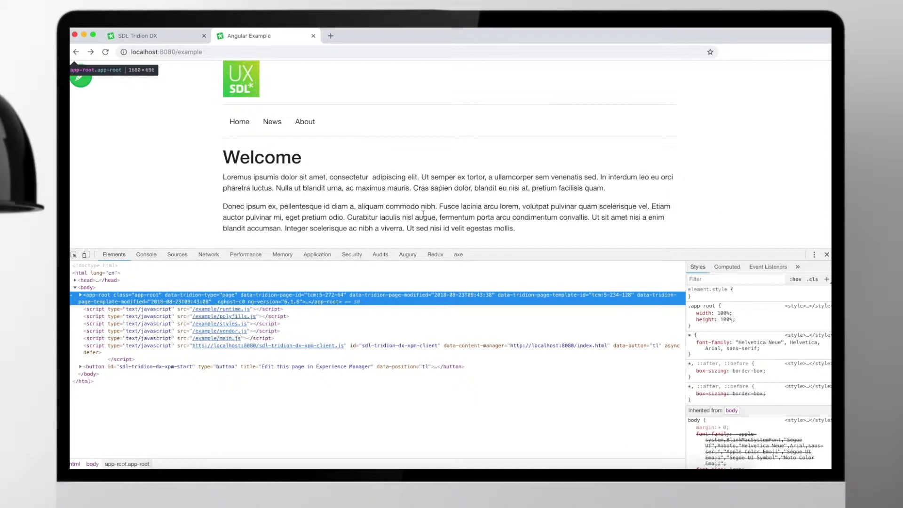
click(407, 255)
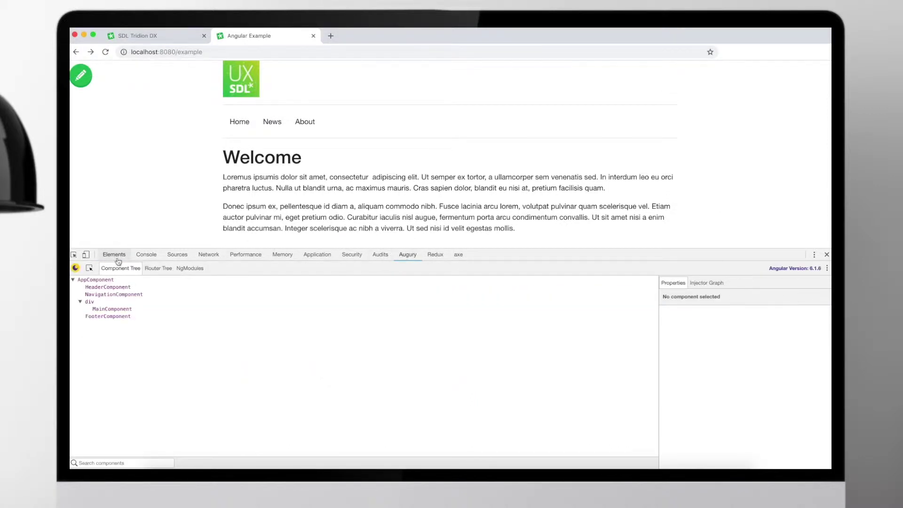
click(88, 270)
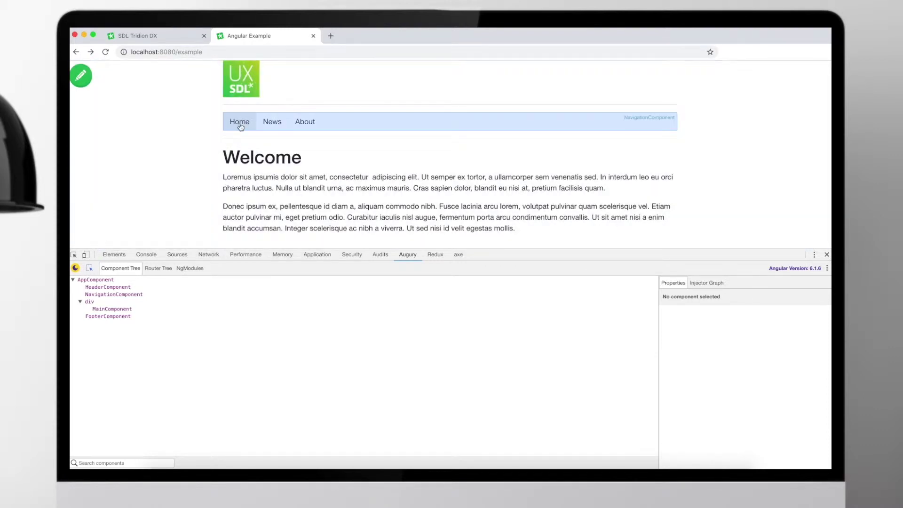
click(246, 163)
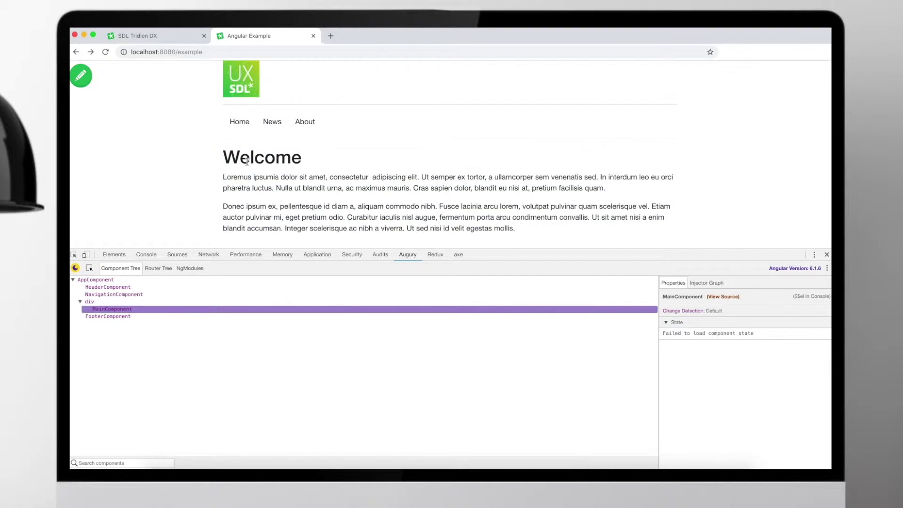
click(826, 255)
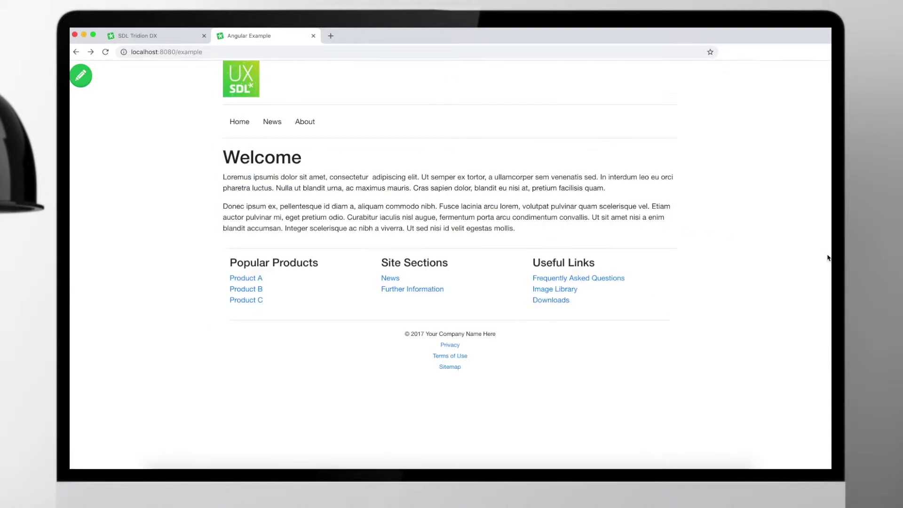
Open the Angular example page for editing in Tridion DX and show its content structure.
click(81, 77)
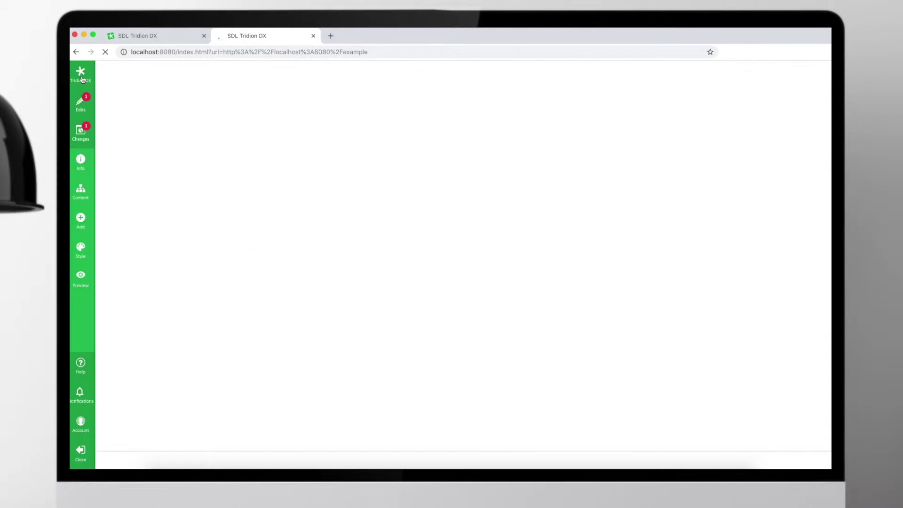
click(260, 84)
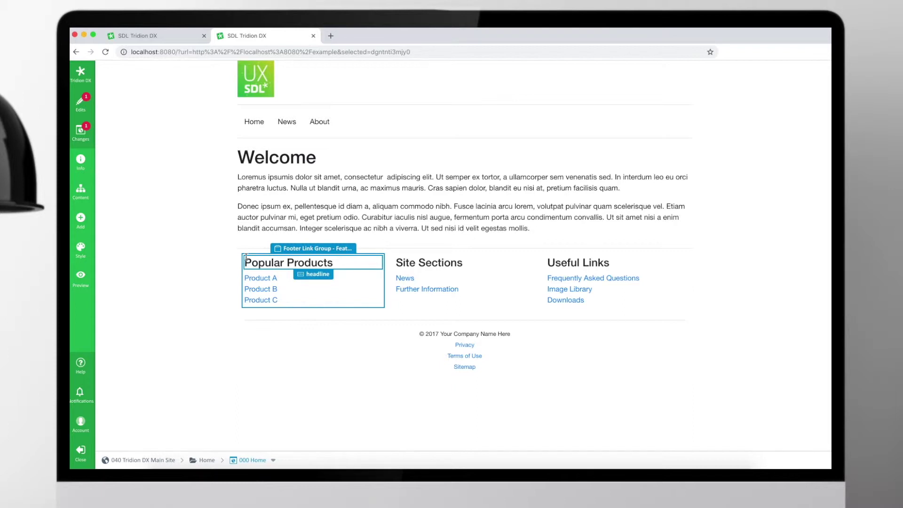
click(88, 193)
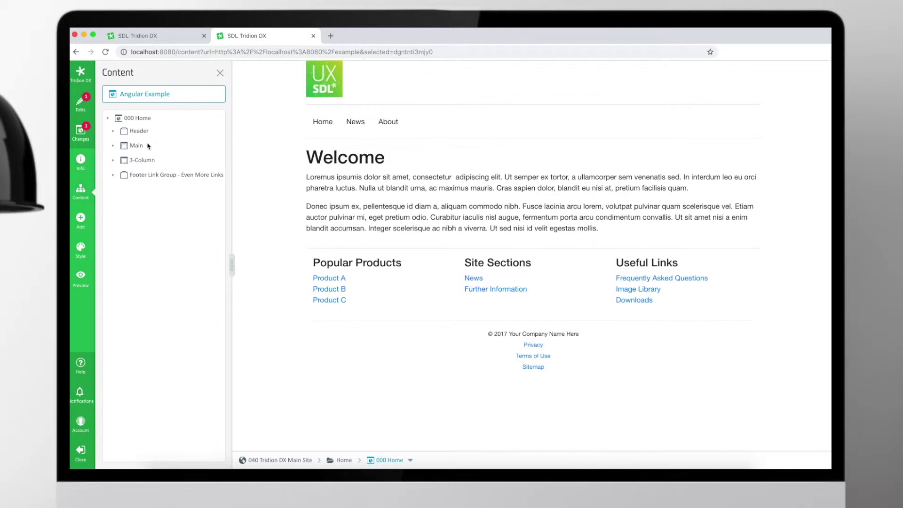
Locate the Header and the Homepage Welcome component under Main through the content tree, and clear the selection.
click(138, 133)
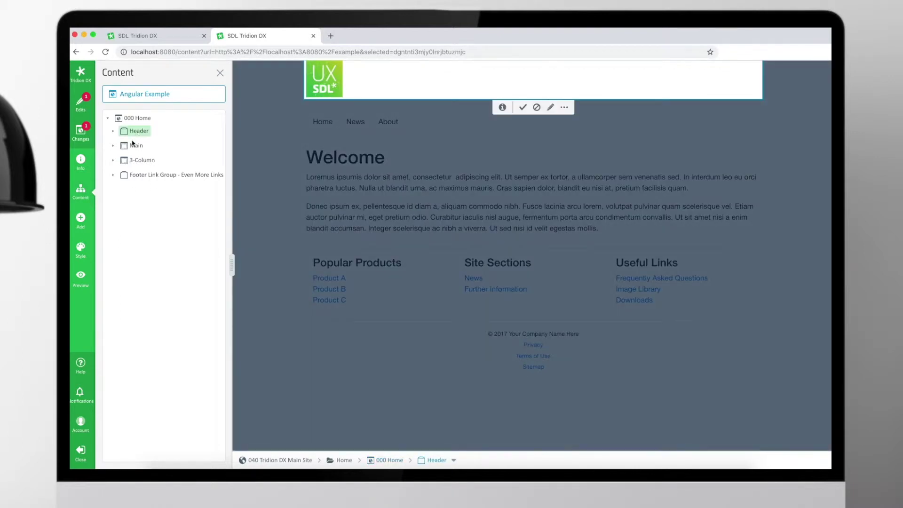
click(115, 146)
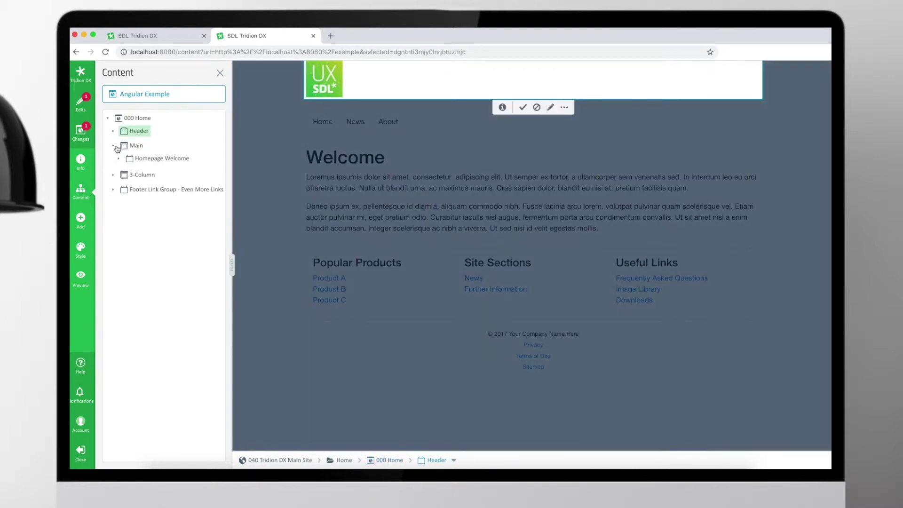
click(145, 160)
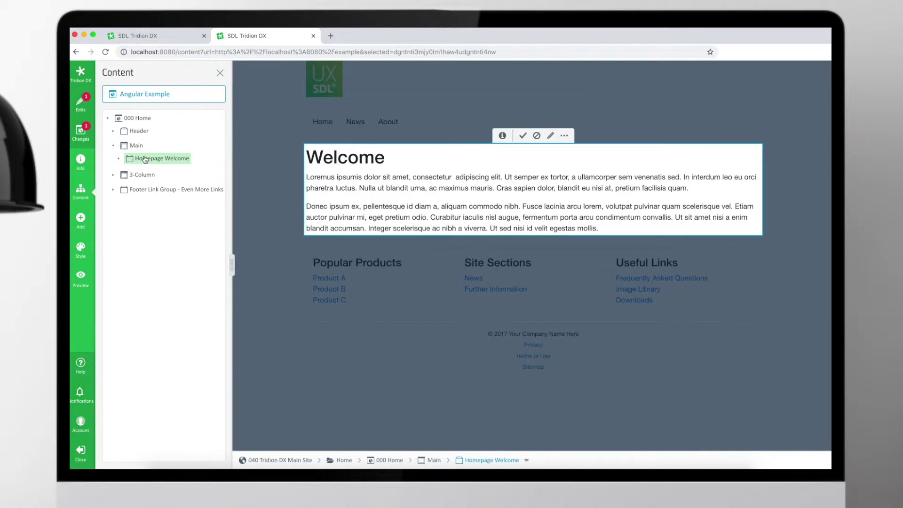
click(266, 164)
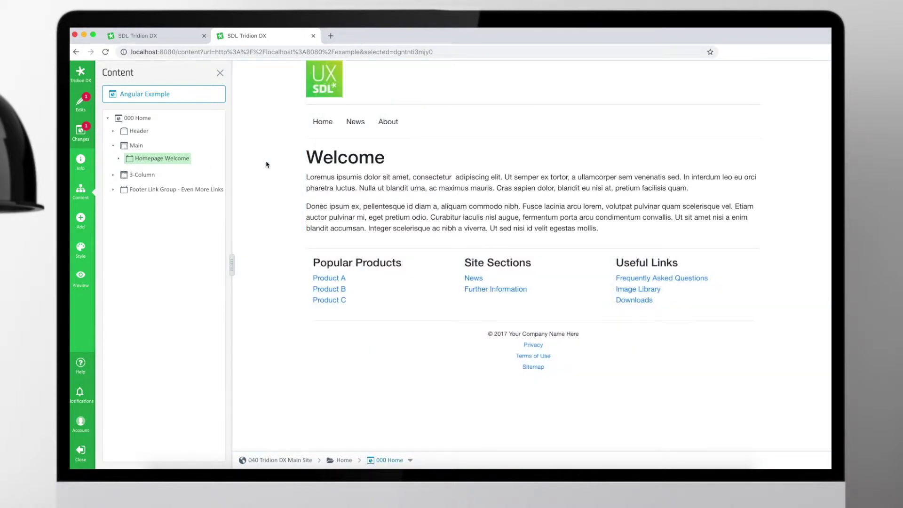
Go to the News page, locate the first News Article under Main through the content tree, and deselect it.
click(359, 128)
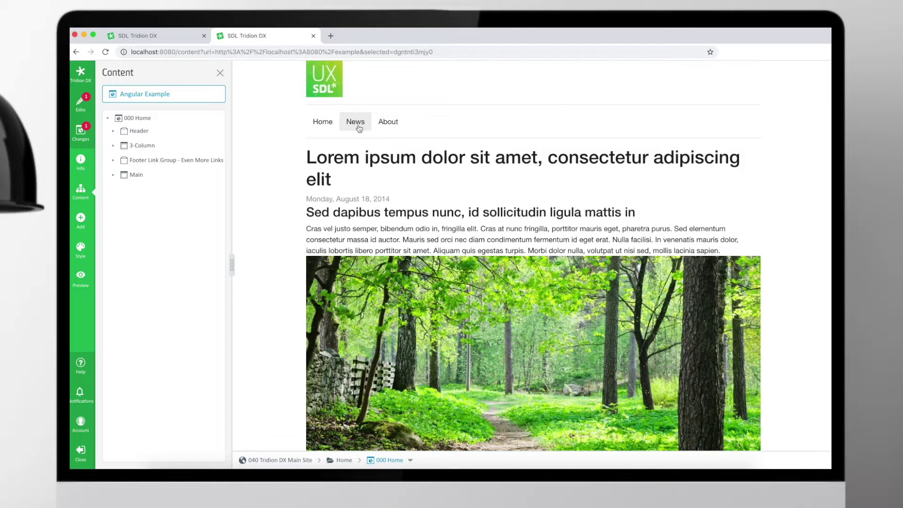
click(114, 175)
click(151, 187)
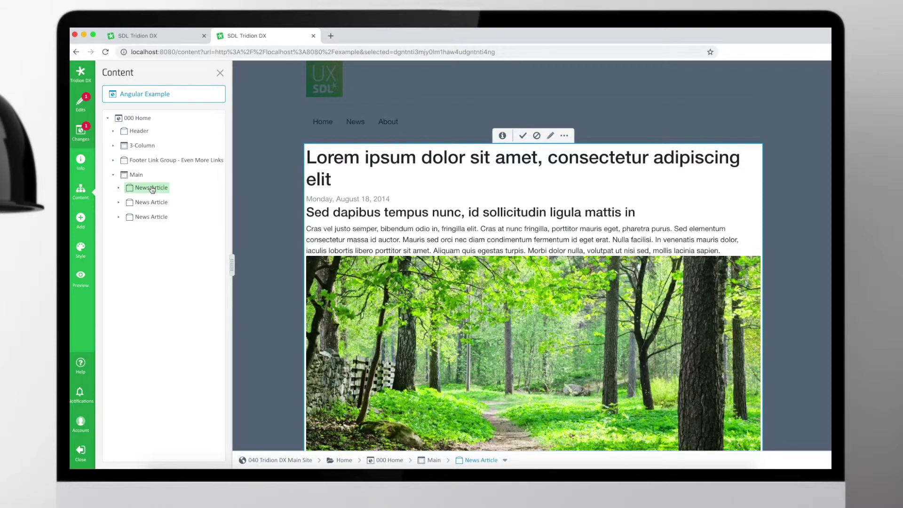
click(286, 182)
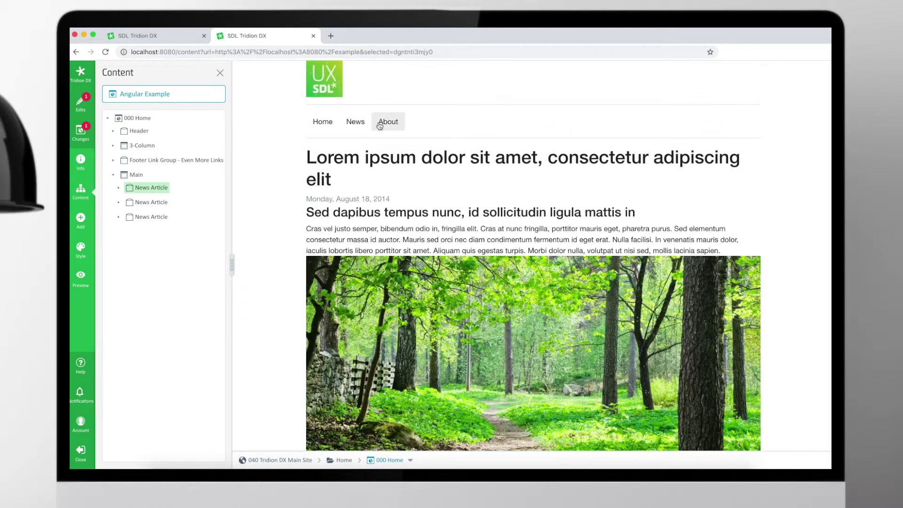
Visit the site's About and News pages and return to Home to compare their content structures.
click(380, 124)
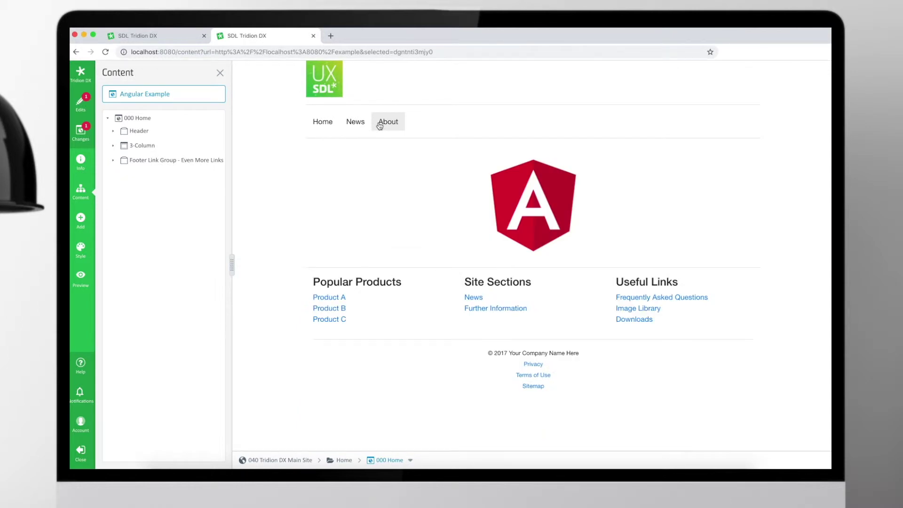
click(361, 127)
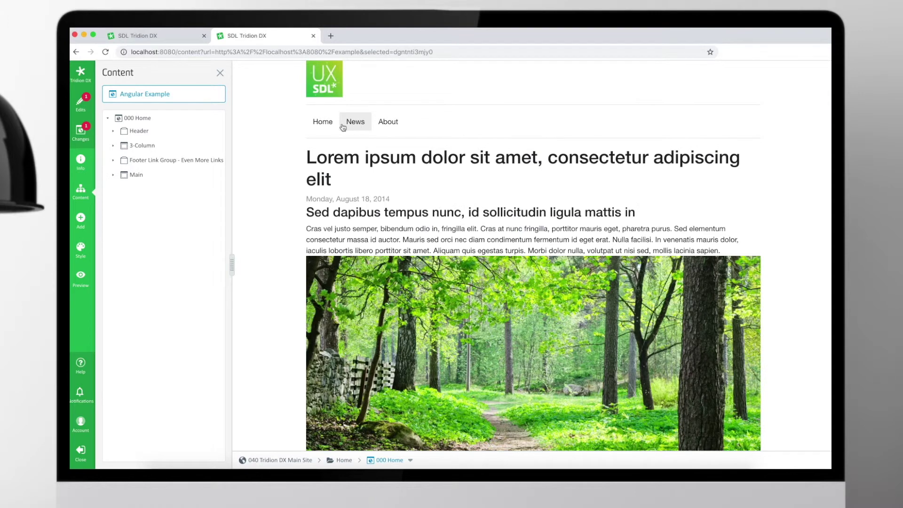
click(328, 128)
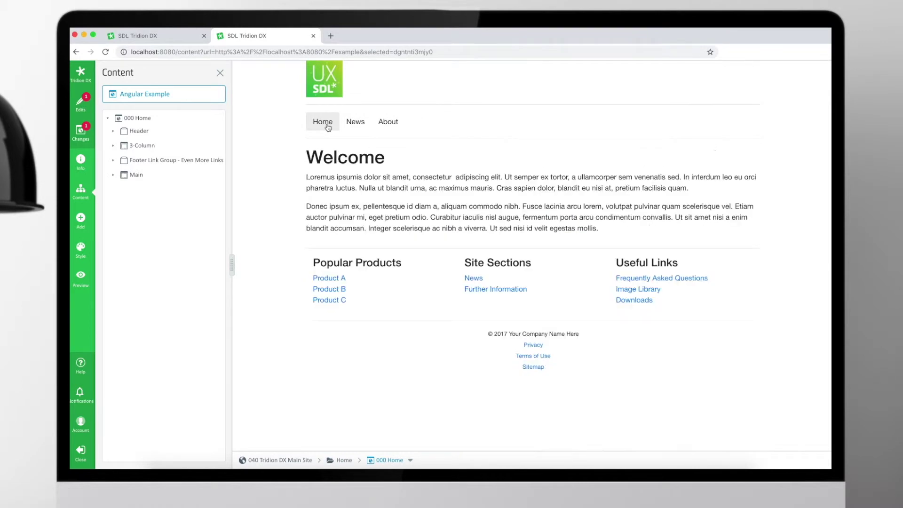
Select Homepage Welcome under Main and replace its headline with "SDL ♥ React / Angular / Vue".
click(113, 175)
click(142, 188)
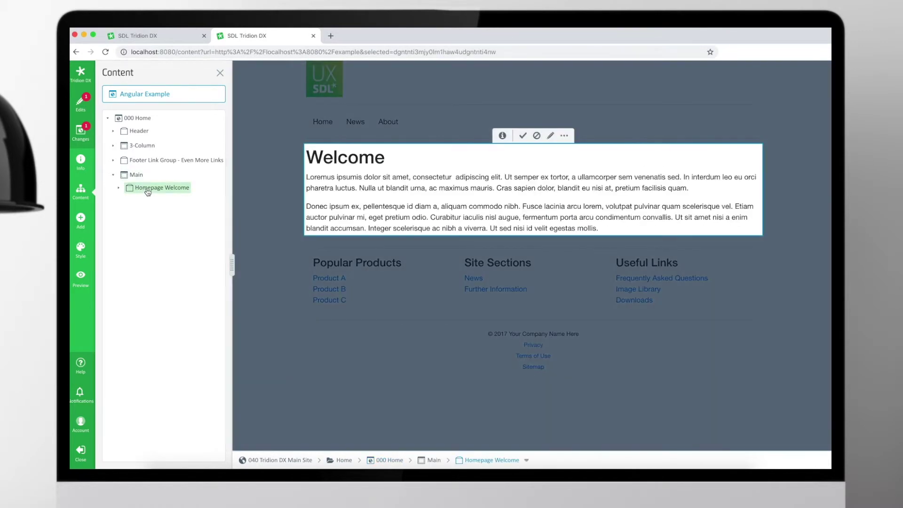
click(331, 161)
drag(387, 158, 308, 157)
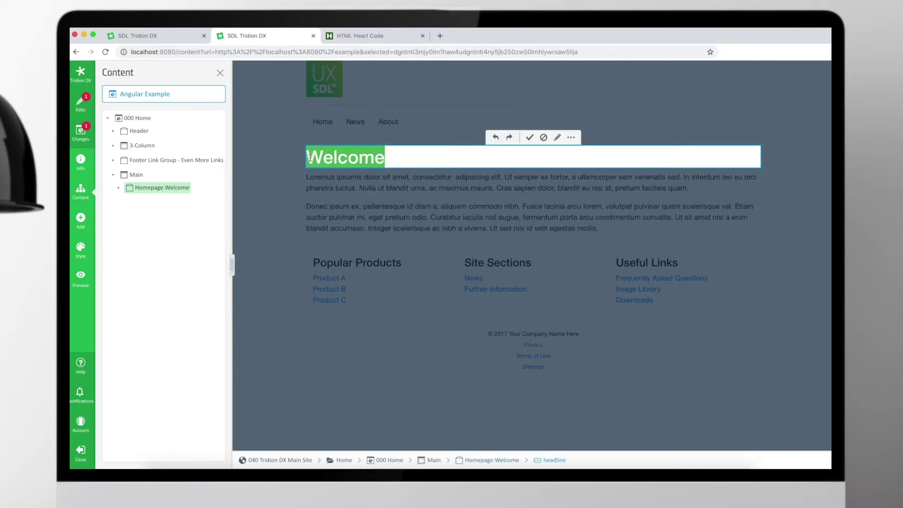
text(SDL)
text(♥)
text(Re)
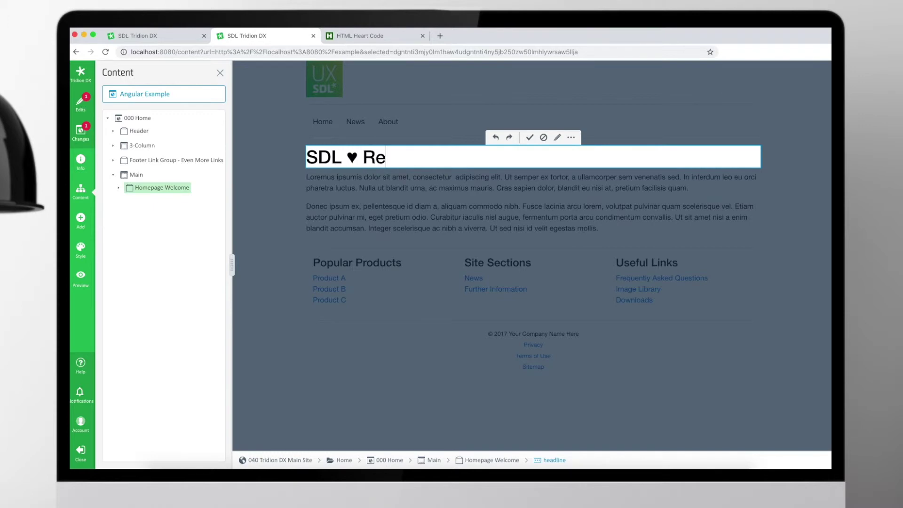
text(act / A)
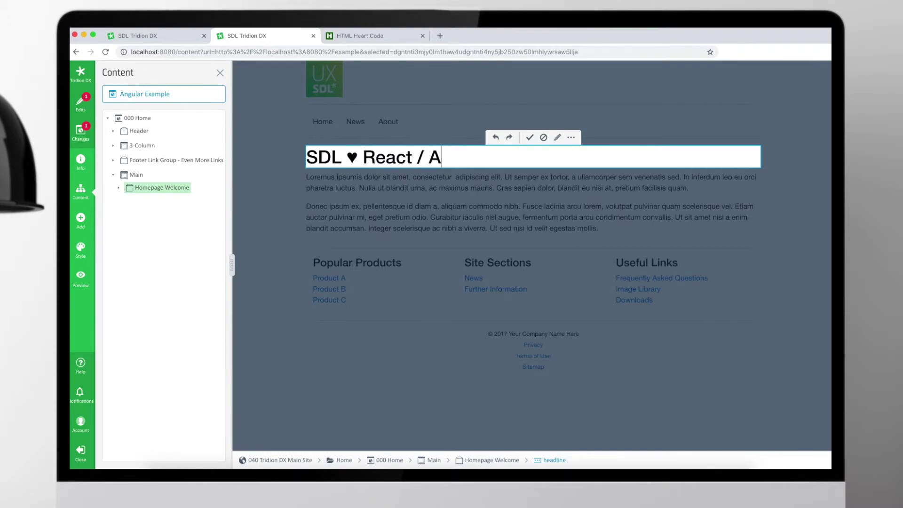
text(ngular / )
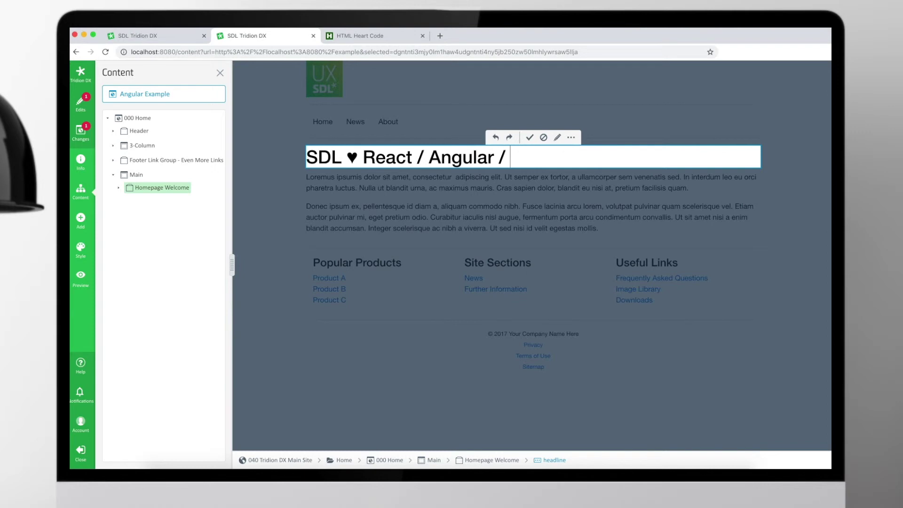
text(Vue)
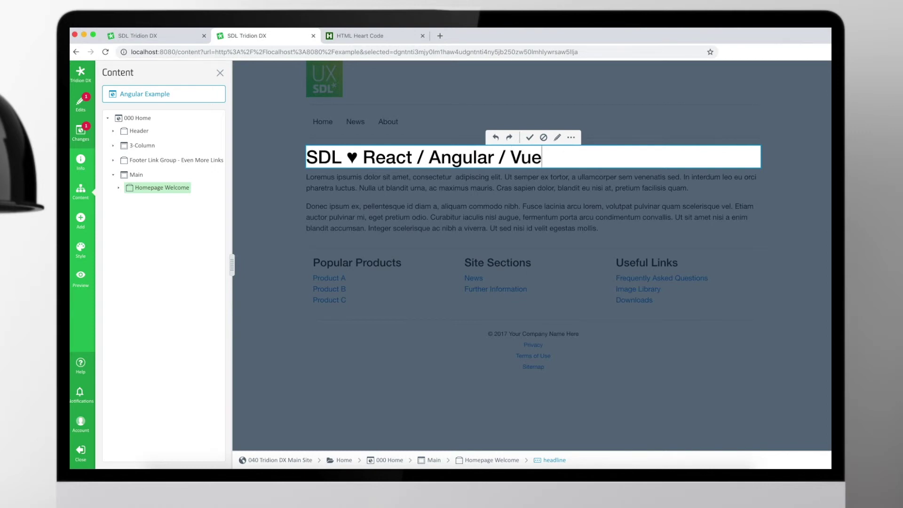